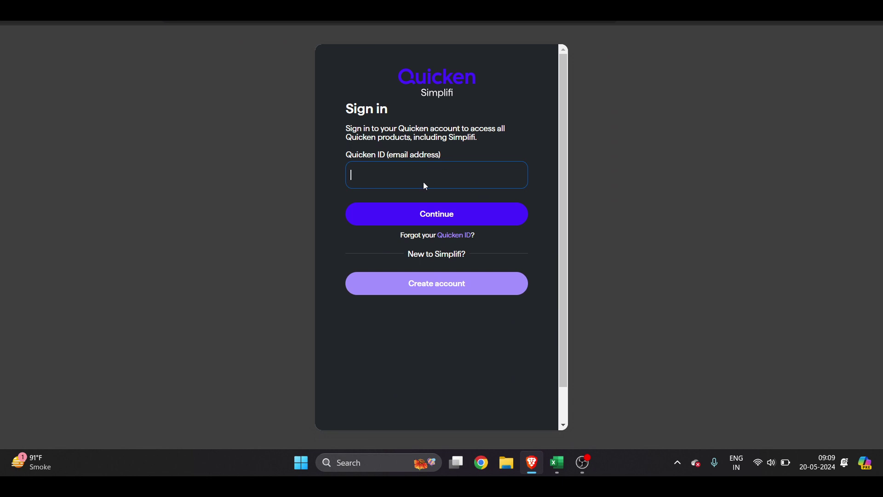
text(A)
- Clear the stray character from the Quicken ID email field on the sign-in page
key(BackSpace)
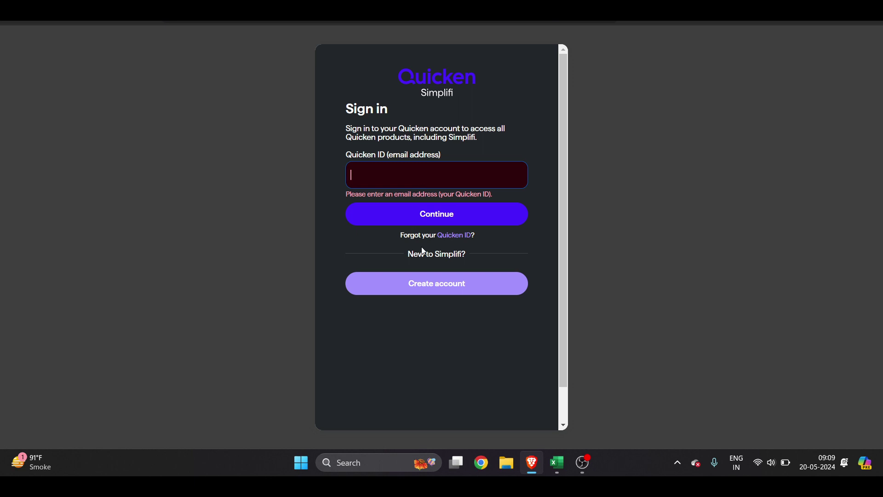
- Create a new Quicken account, entering email, mobile phone and password, and submit it
click(442, 288)
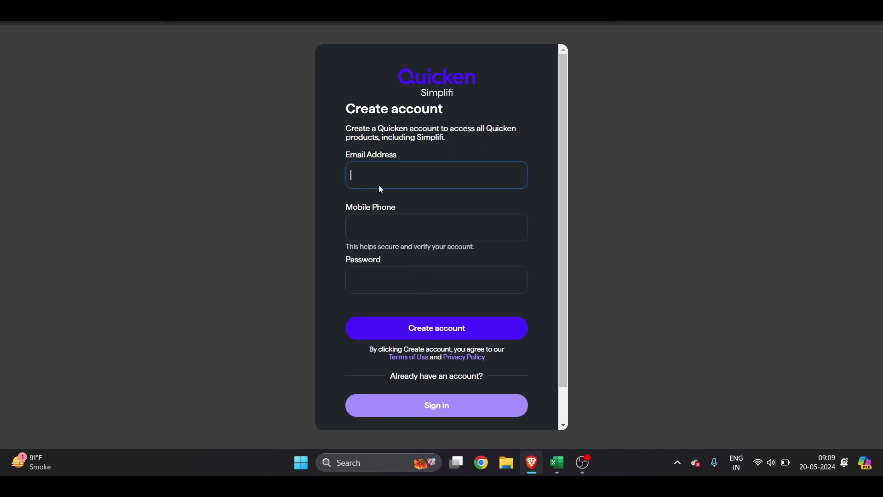
key(BackSpace)
key(BackSpace)
key(BackSpace)
key(BackSpace)
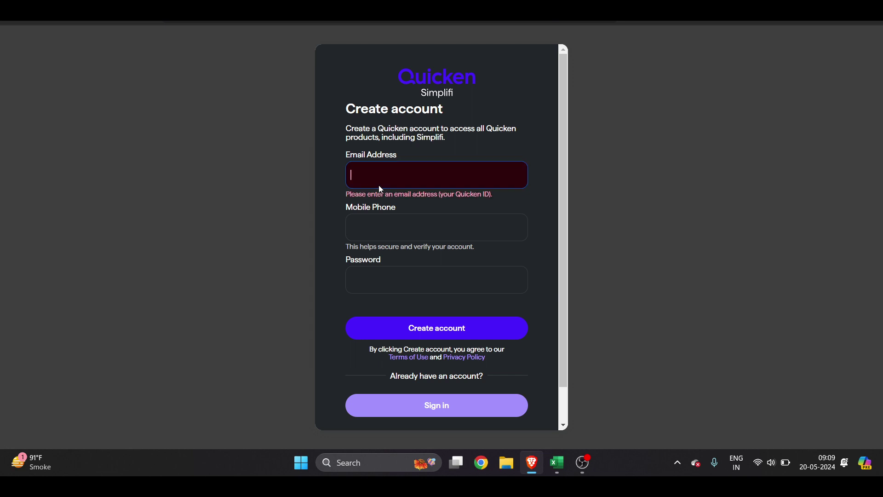
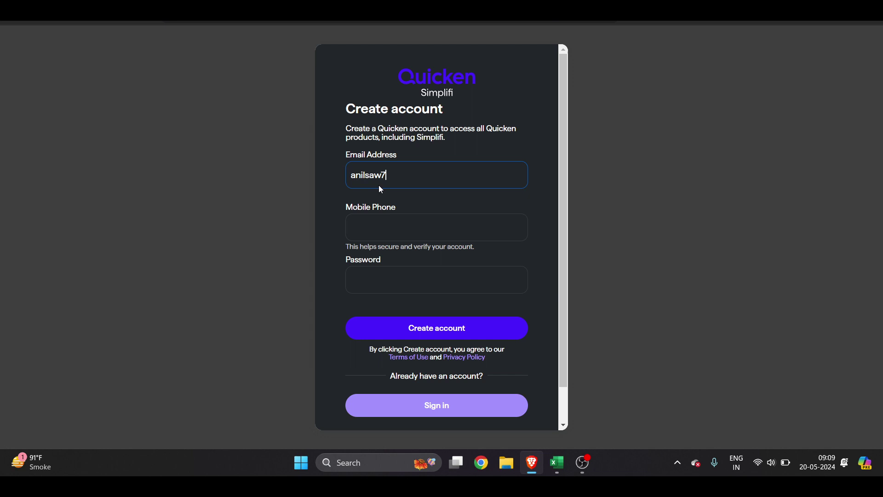
key(Tab)
click(389, 279)
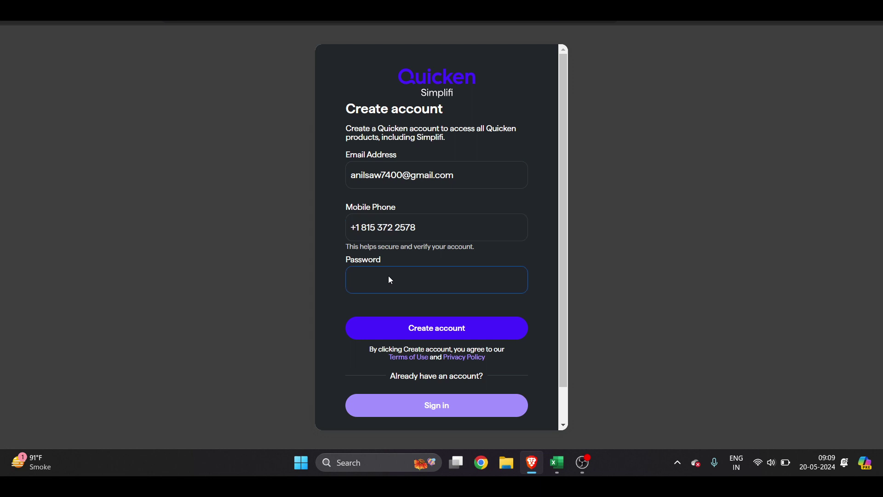
text(•••)
text(•••••)
click(398, 327)
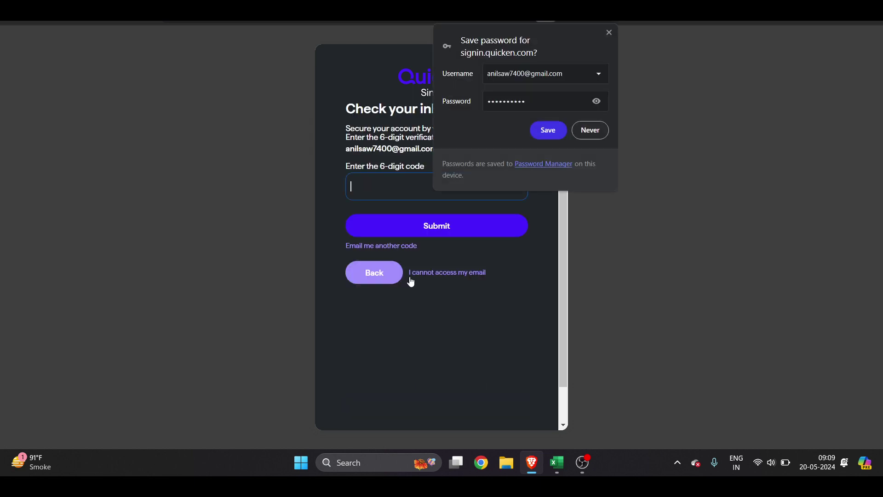
- Save the login in the browser and copy the 6-digit code from Gmail
click(548, 131)
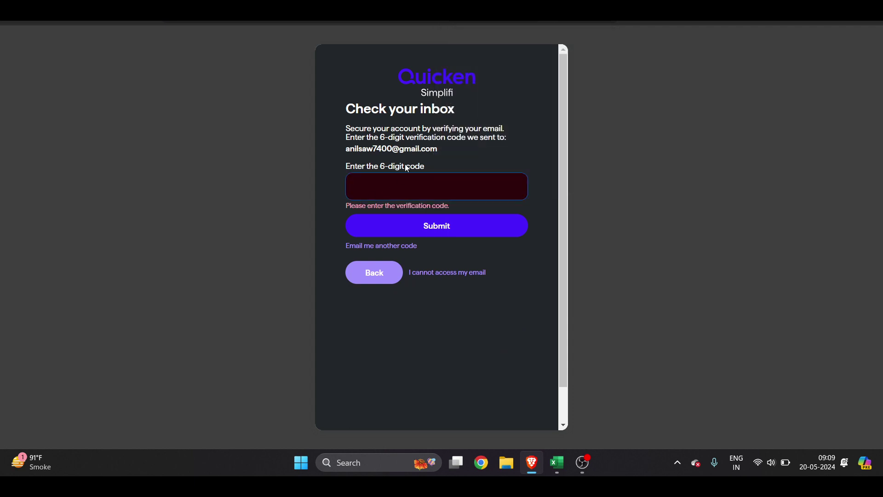
key(alt+Tab)
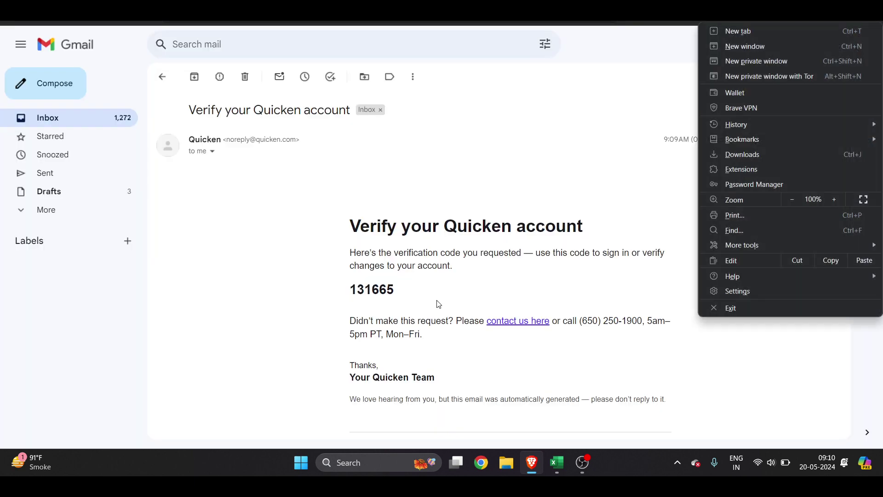
click(284, 301)
drag(348, 292, 396, 298)
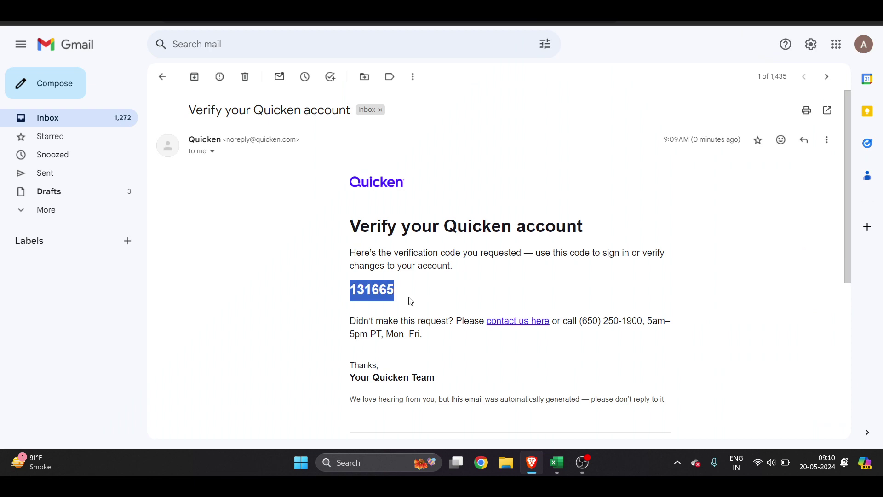
key(alt+Tab)
- Enter the emailed 6-digit verification code and submit it
click(400, 194)
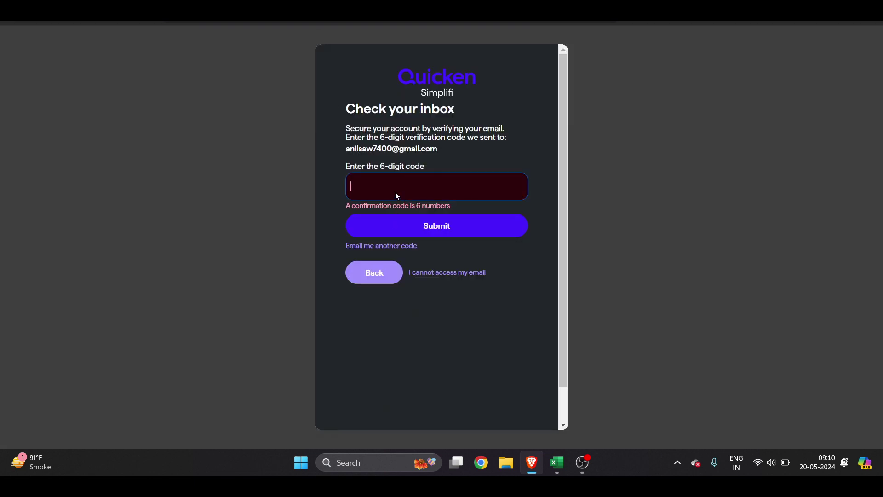
key(alt+Tab)
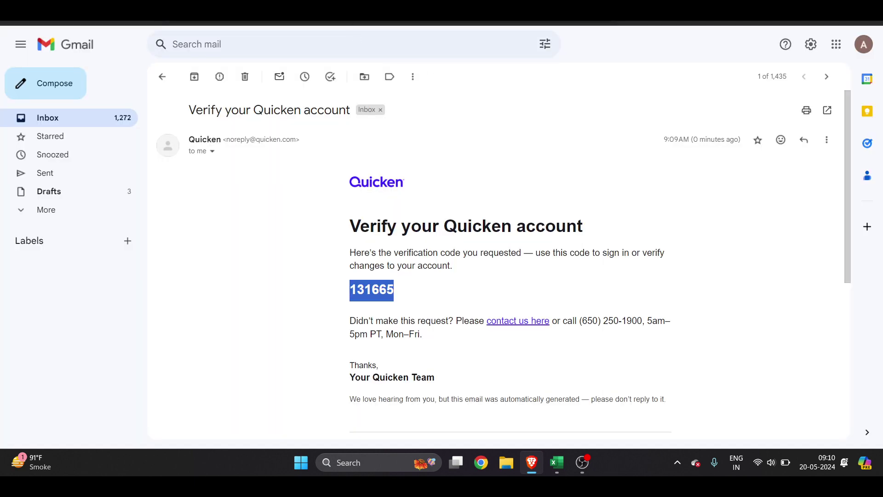
key(alt+Tab)
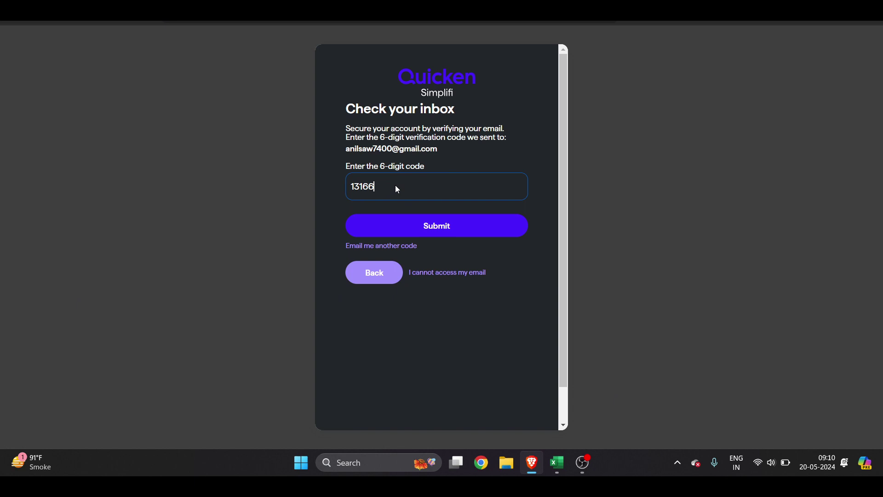
key(Return)
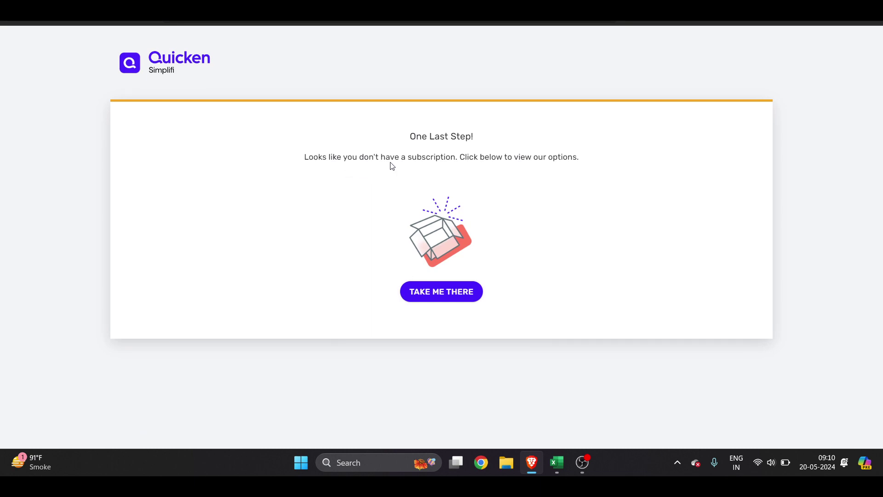
- Follow TAKE ME THERE and pick Quicken Simplifi under Plans & pricing
click(451, 292)
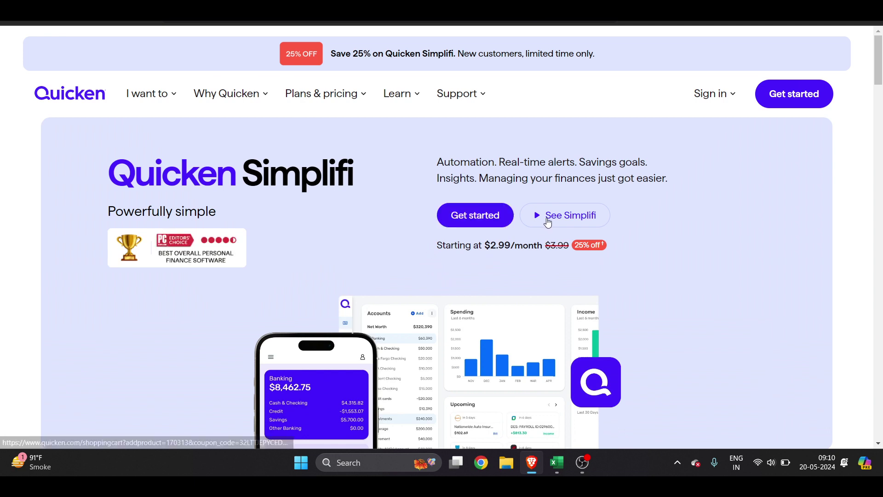
mouse_move(322, 93)
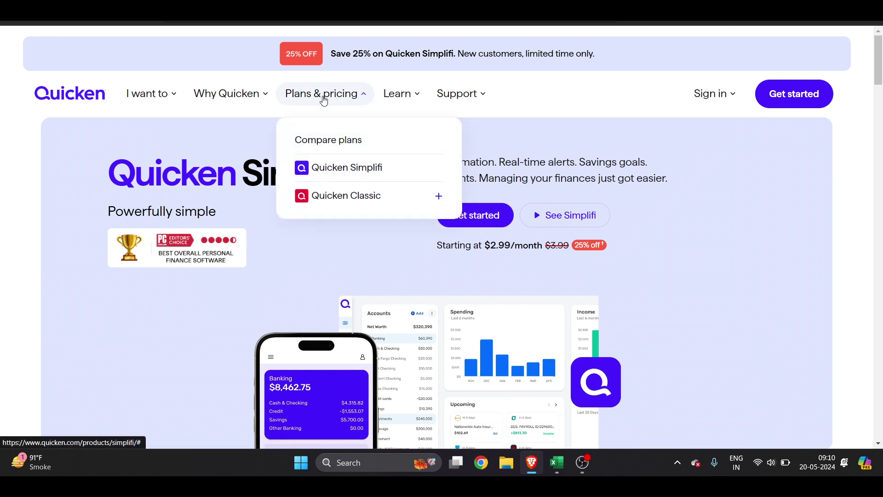
click(335, 172)
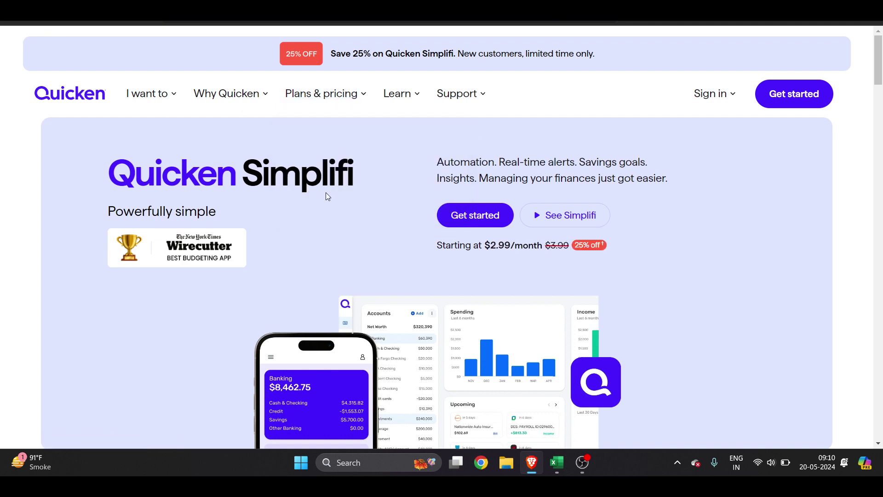
scroll(429, 235, down, 3)
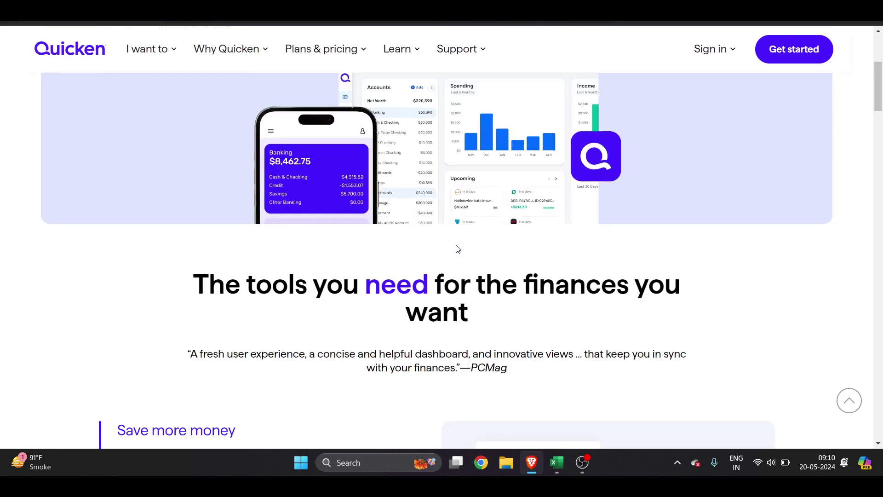
scroll(457, 249, up, 3)
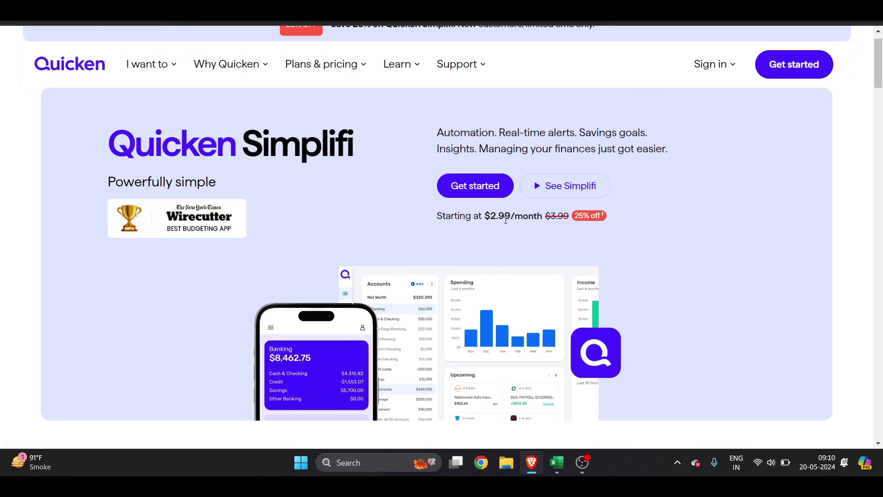
scroll(508, 254, down, 1)
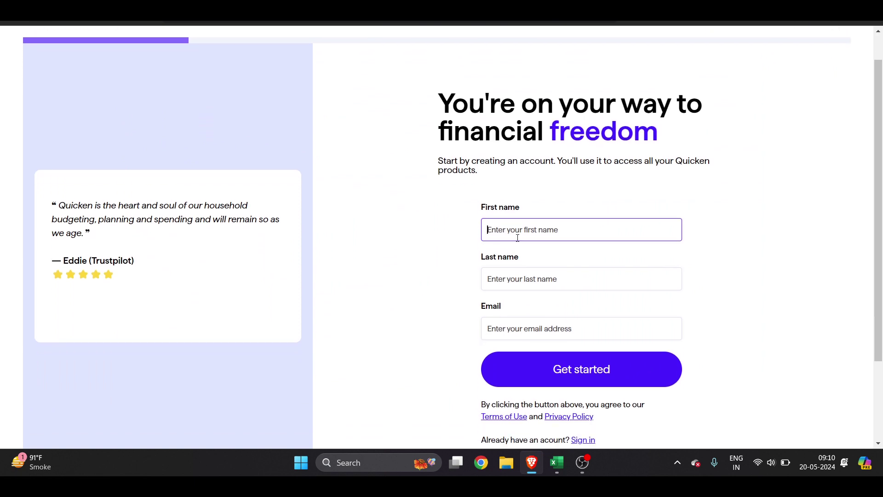
scroll(501, 276, down, 1)
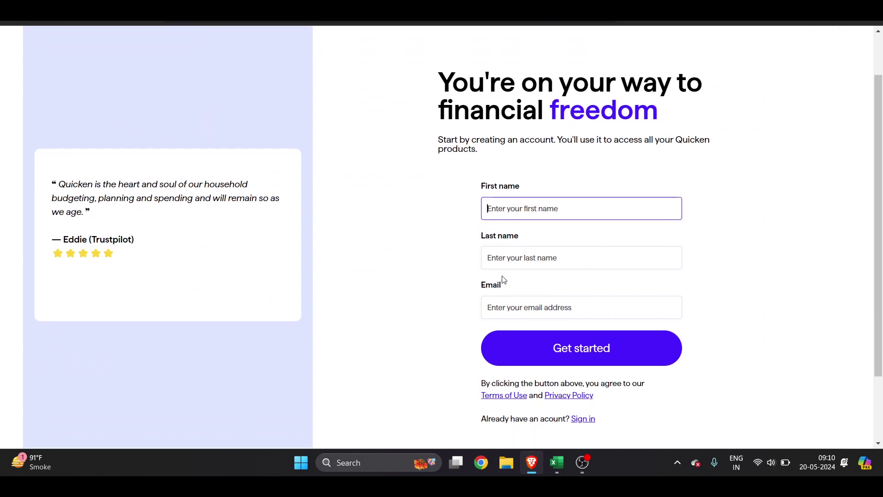
scroll(509, 300, down, 1)
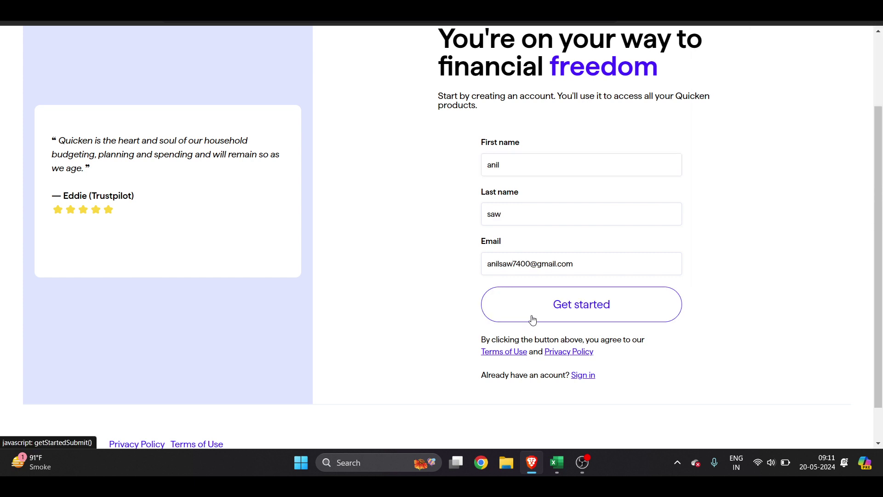
- Submit first name, last name and email on the Get started form
click(531, 319)
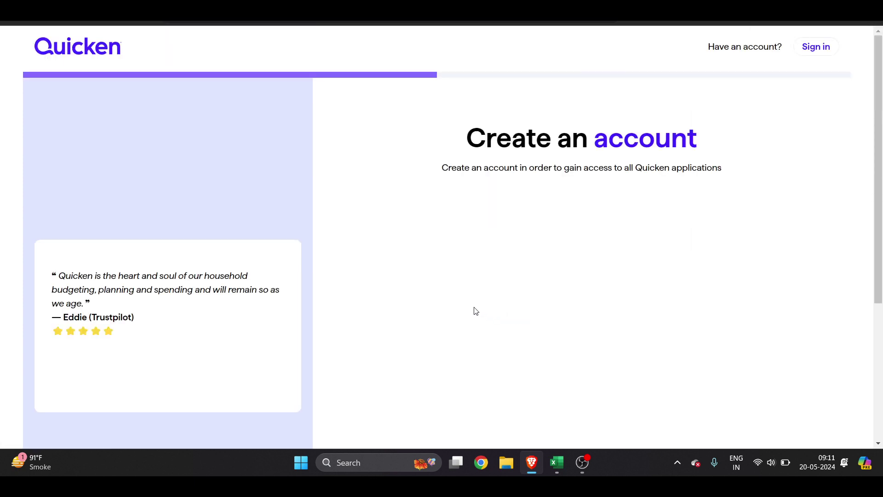